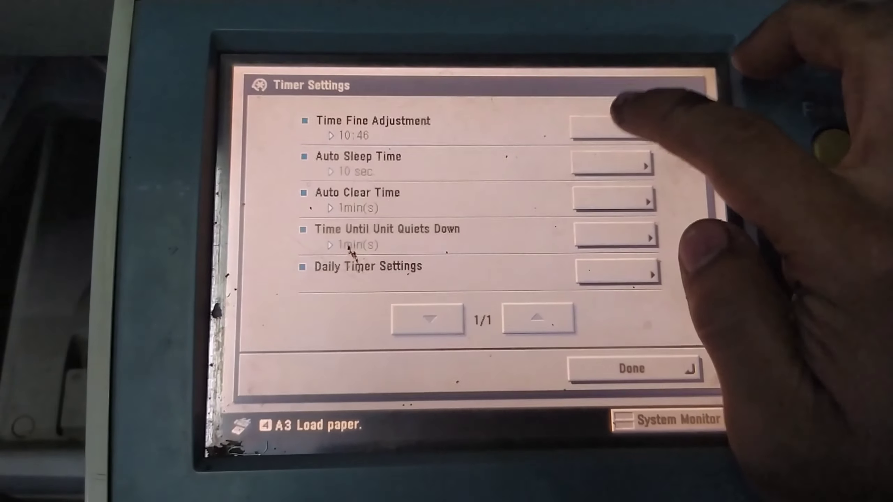
Step: Check Time Fine Adjustment in Timer Settings, with the clock at 10:46
click(608, 128)
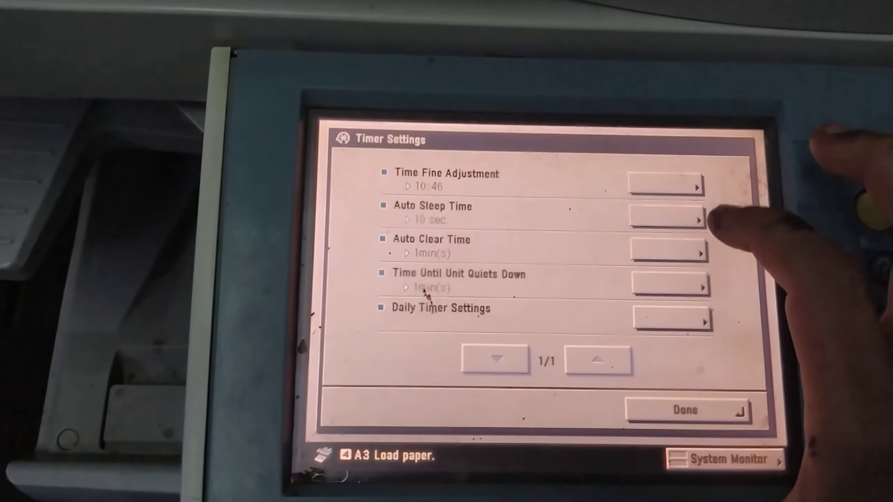
Step: Raise Auto Sleep Time from 10 sec to 30 min and confirm
click(669, 210)
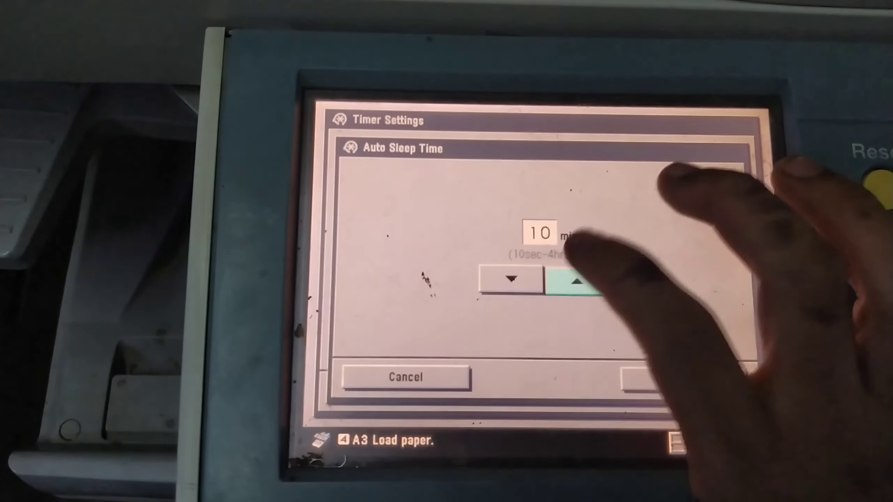
click(514, 274)
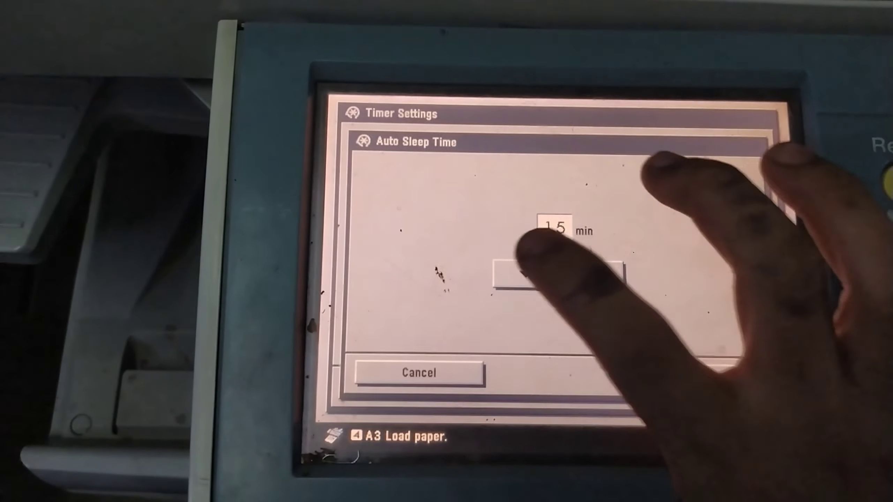
click(589, 274)
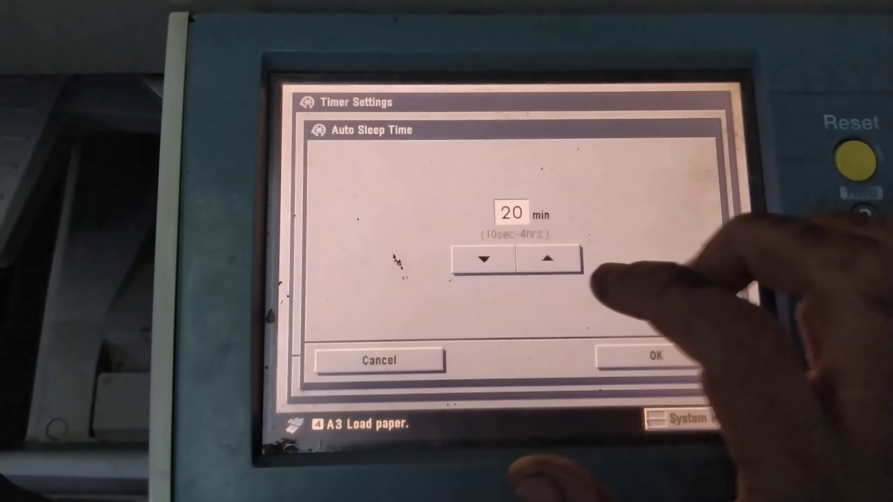
click(475, 260)
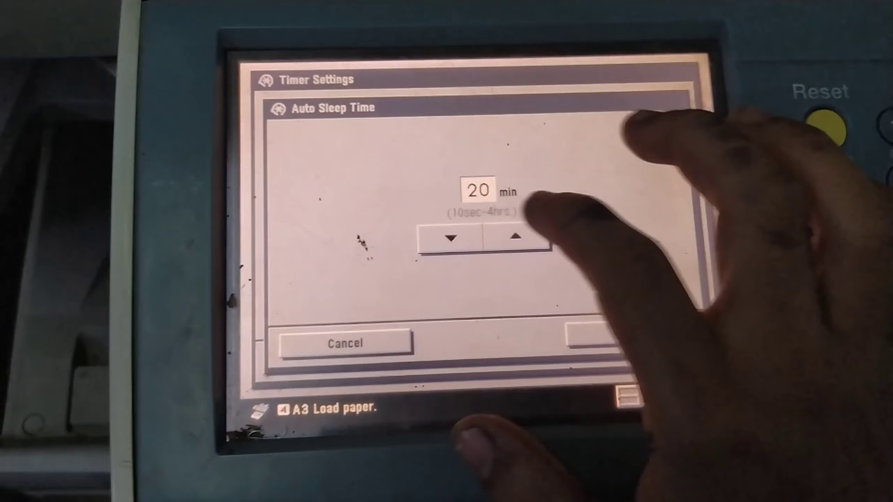
click(520, 245)
click(472, 242)
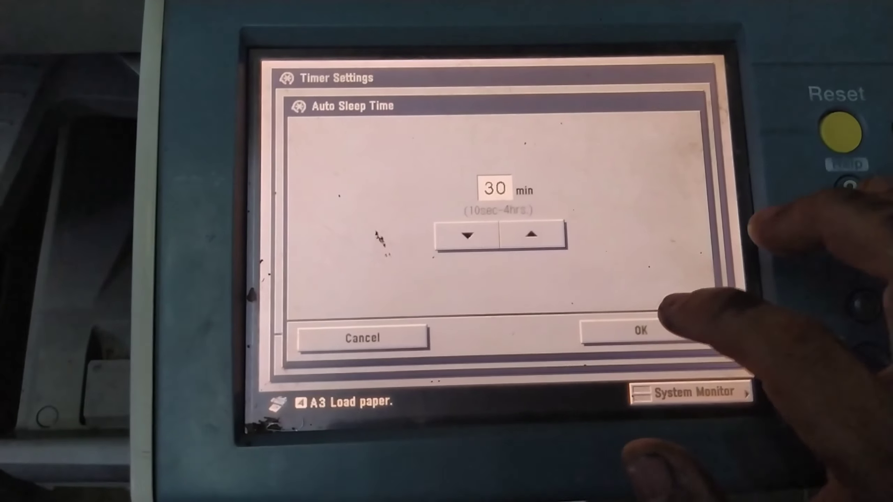
click(645, 337)
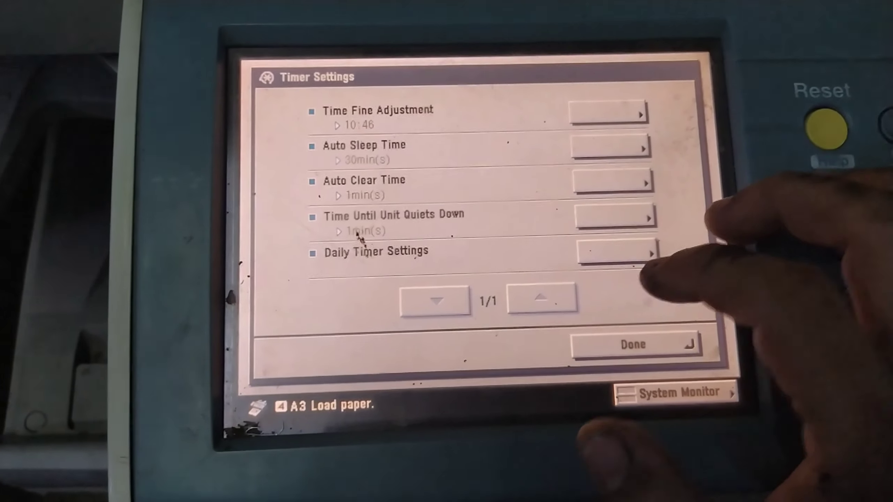
Step: Leave Auto Clear Time at 1 min and close Timer Settings
click(611, 181)
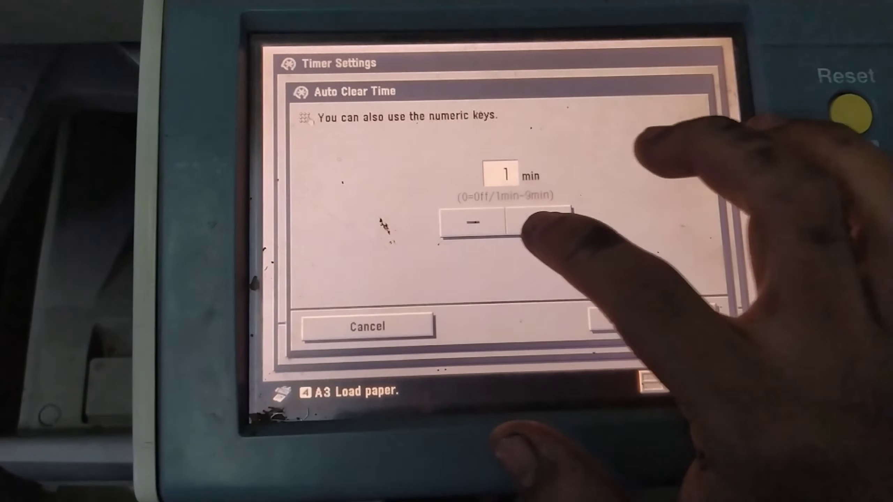
click(535, 223)
click(469, 224)
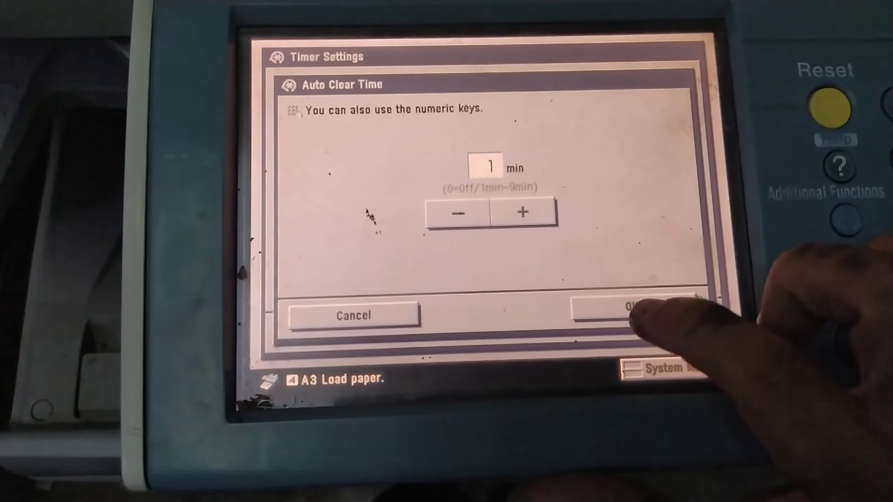
click(631, 324)
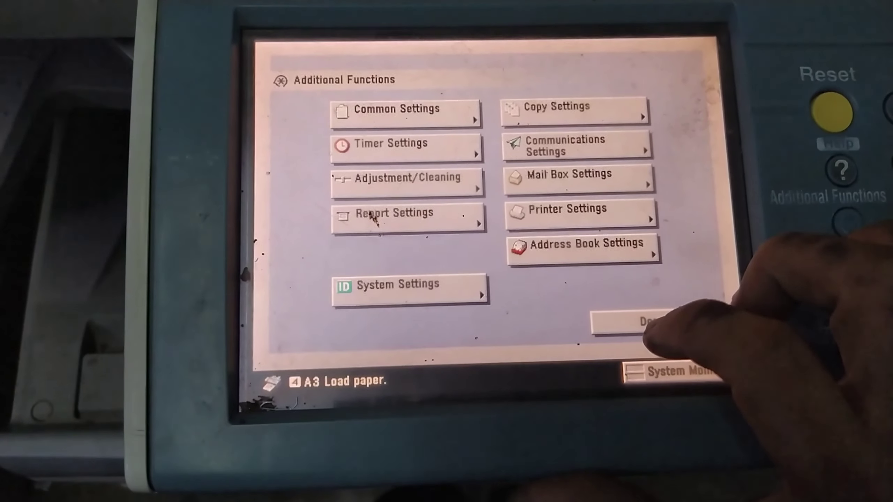
Step: Open Date & Time Settings on System Settings page 2, showing 02/20/2022 10:47 and GMT-04:00
click(628, 322)
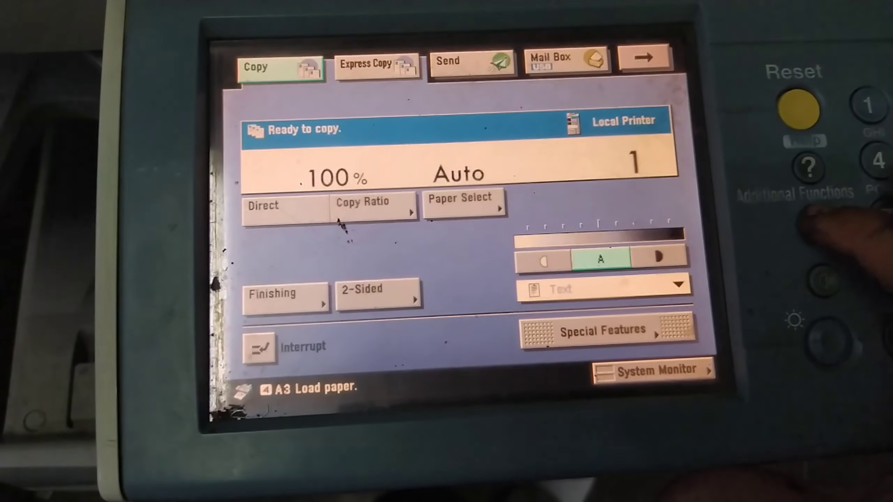
click(824, 223)
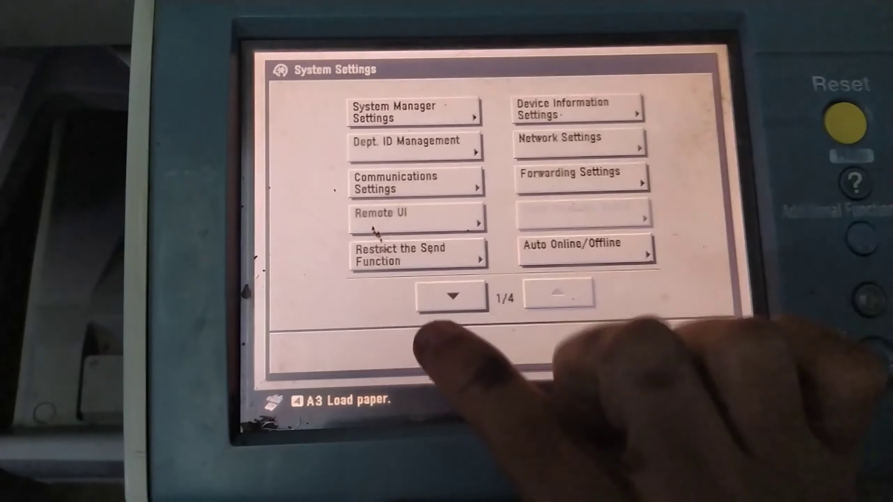
click(450, 293)
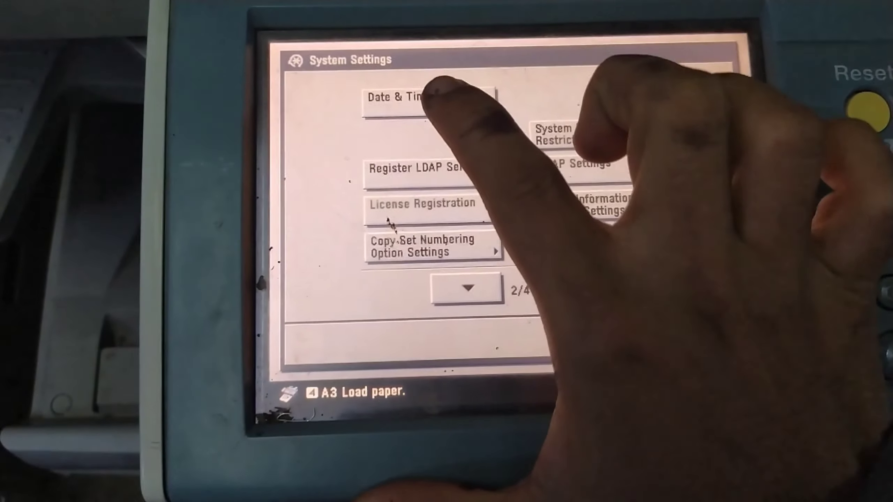
click(417, 98)
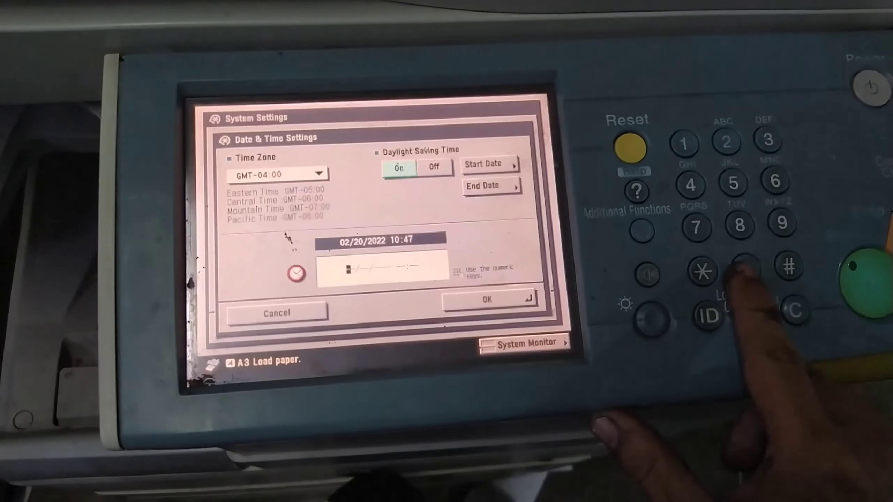
text(0)
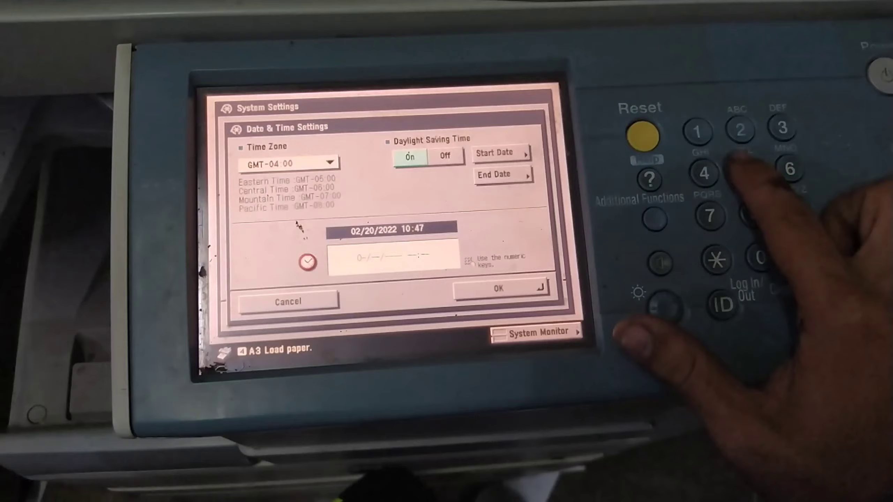
text(2/)
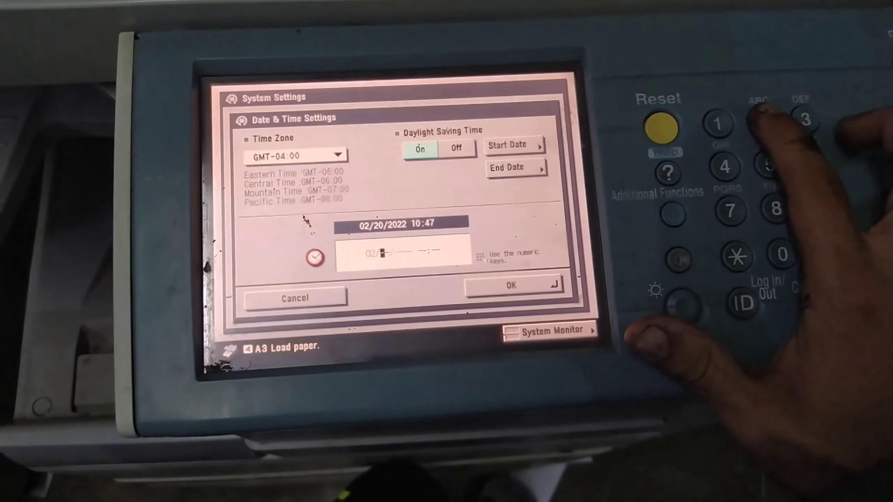
text(2)
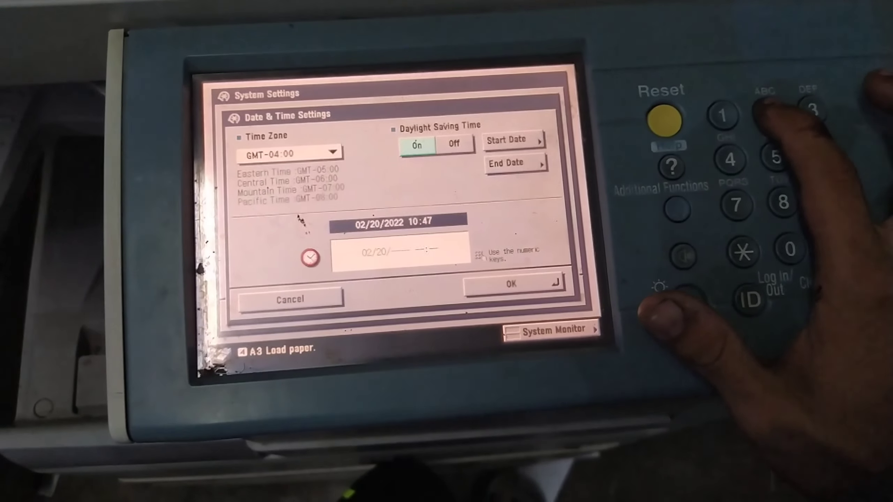
text(0/)
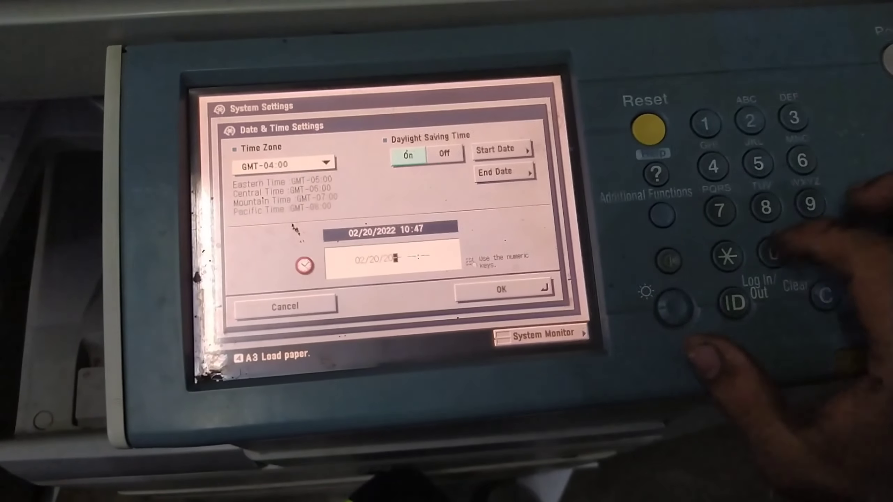
text(22)
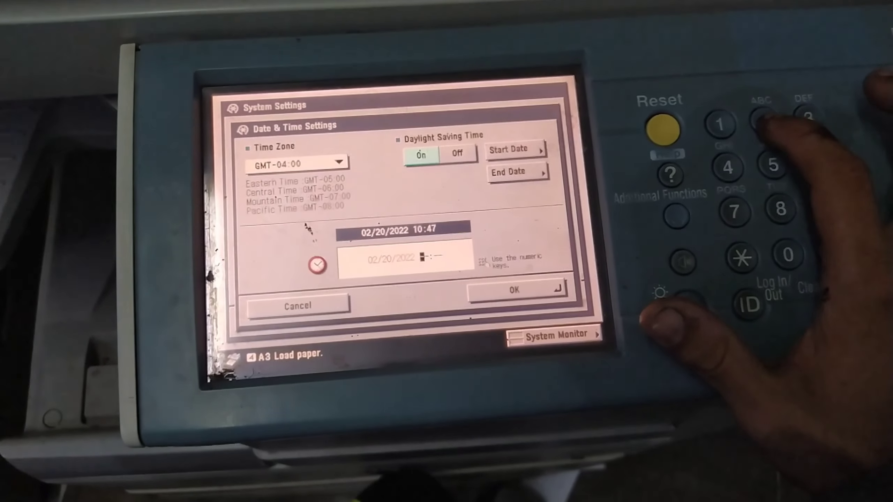
text(0)
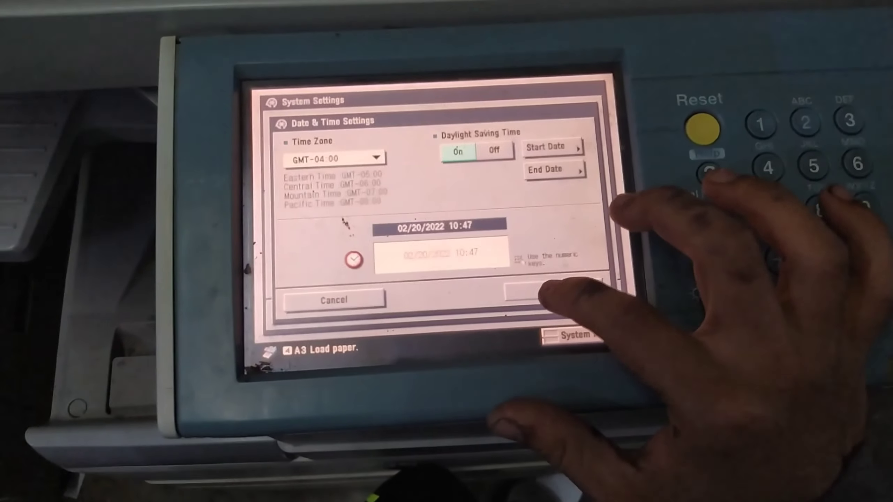
Step: Confirm the re-entered date and time, 02/20/2022 10:47
click(522, 287)
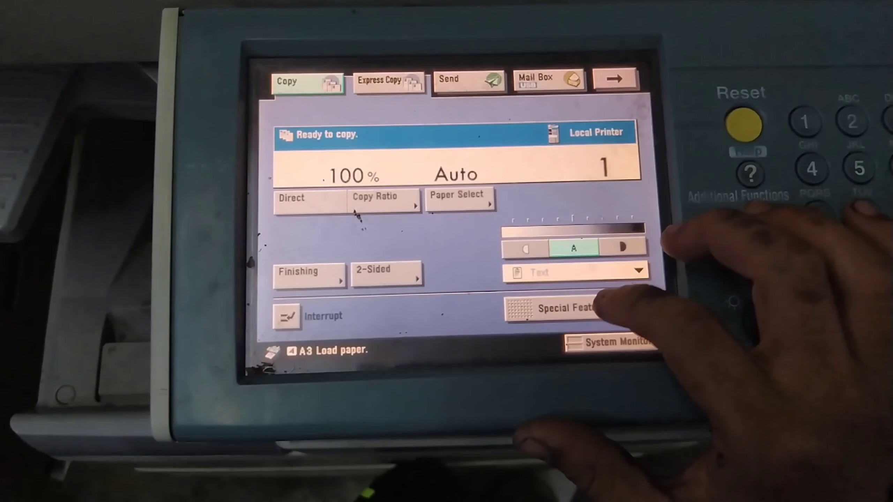
click(589, 301)
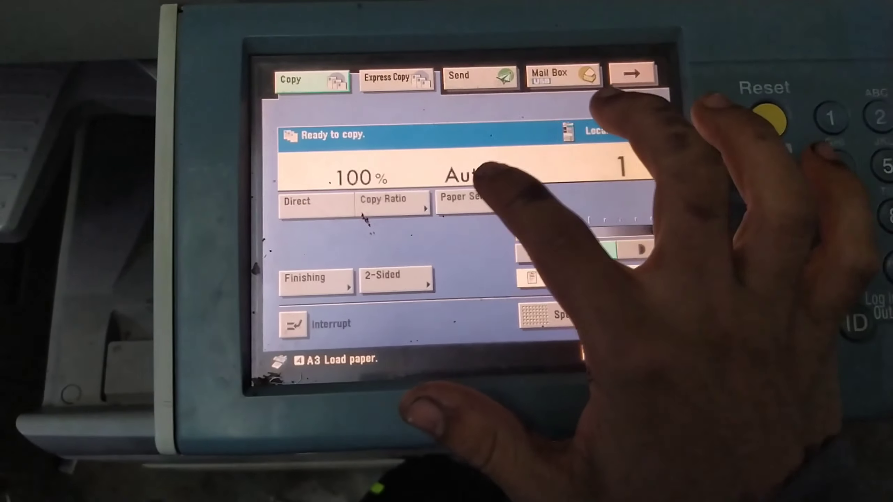
click(469, 199)
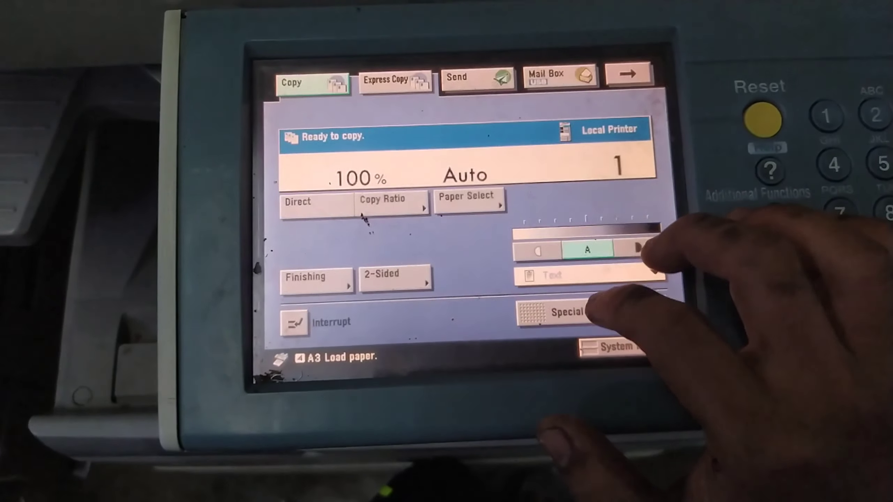
click(567, 313)
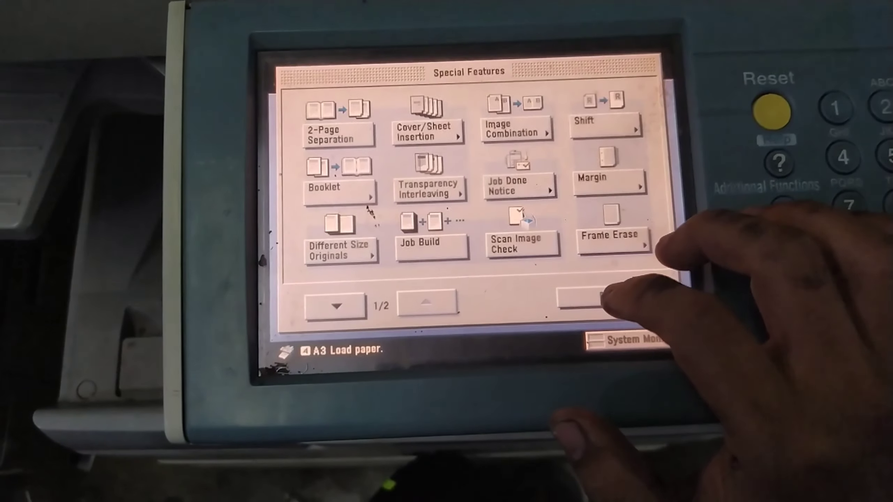
click(631, 318)
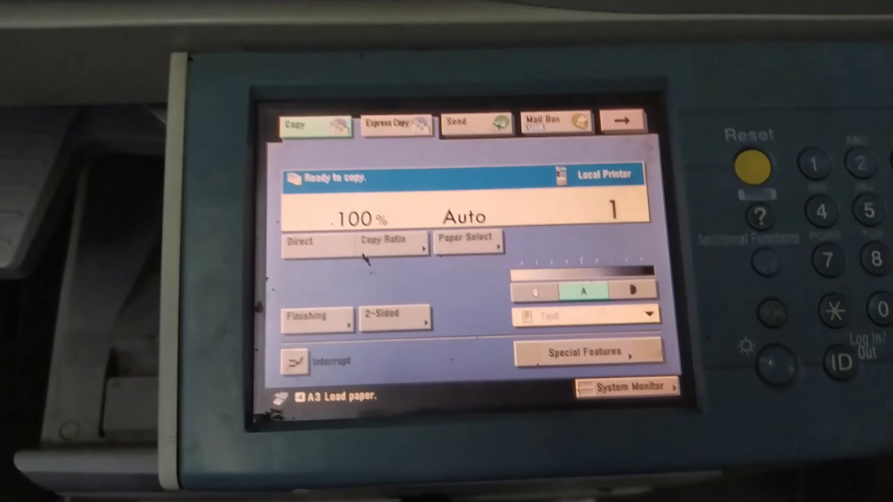